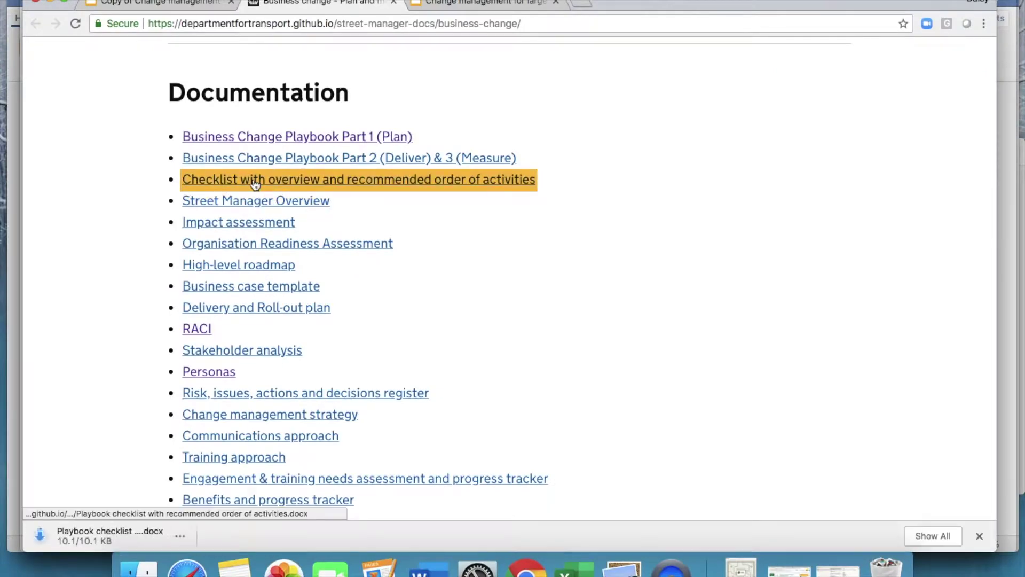
- Open the downloaded Playbook checklist .docx in Word from Chrome's download bar
left_click(102, 536)
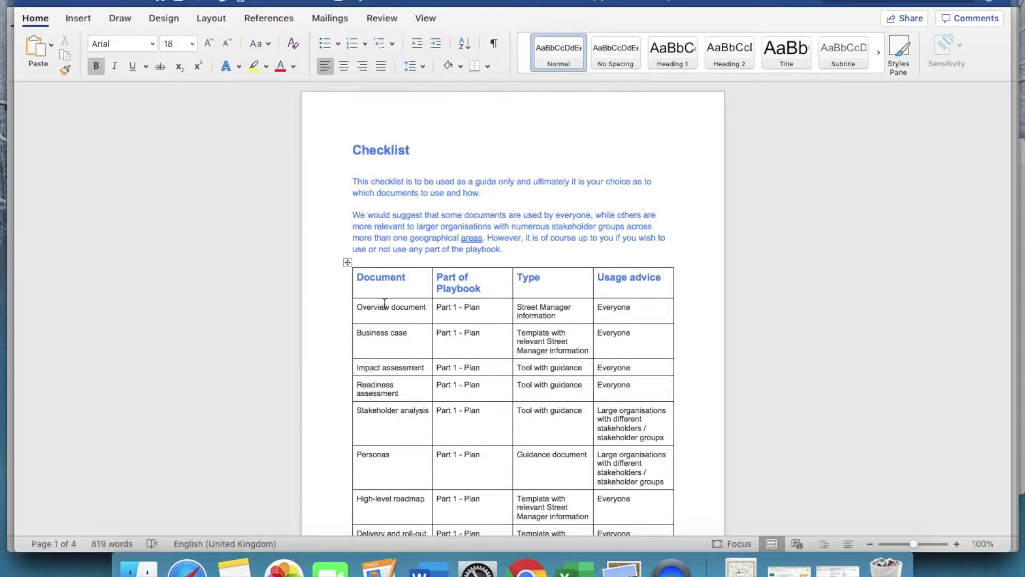
- Scroll through the checklist table of documents, playbook parts, types and usage advice
scroll(385, 303, "down", 5)
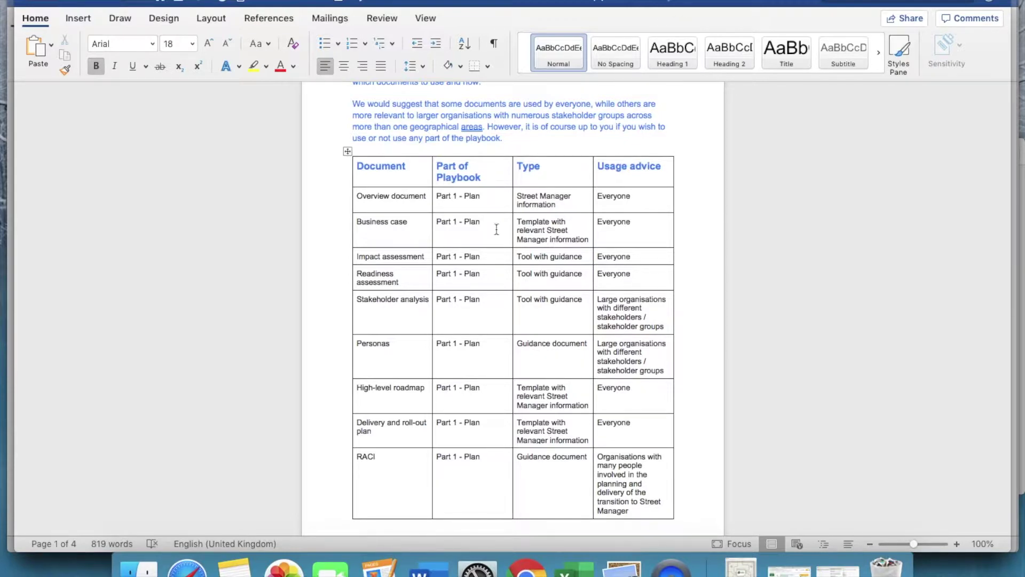
scroll(446, 256, "down", 5)
scroll(446, 257, "down", 10)
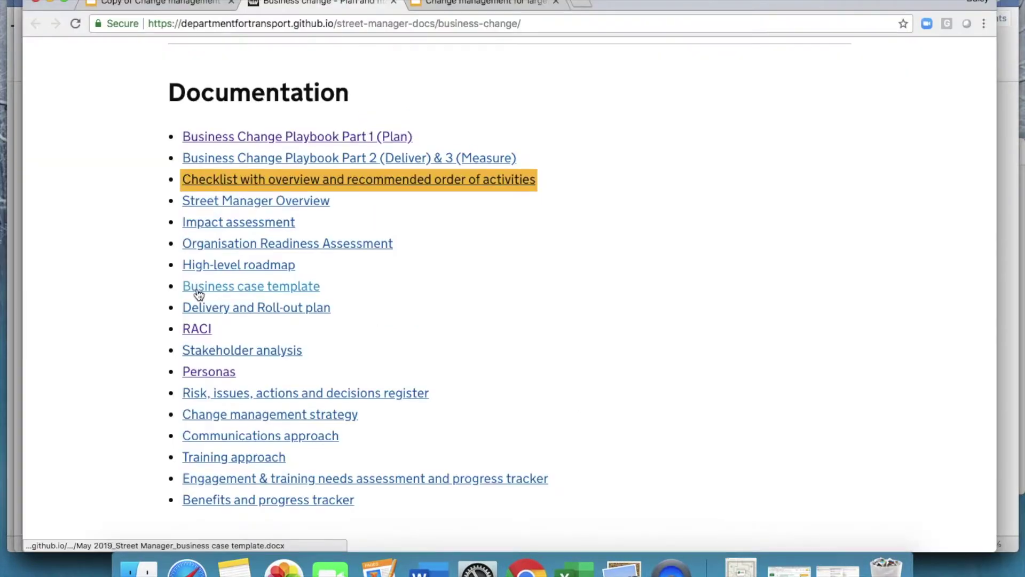
- Download the Business case template and open it in Word, scrolling to its Contents
left_click(199, 288)
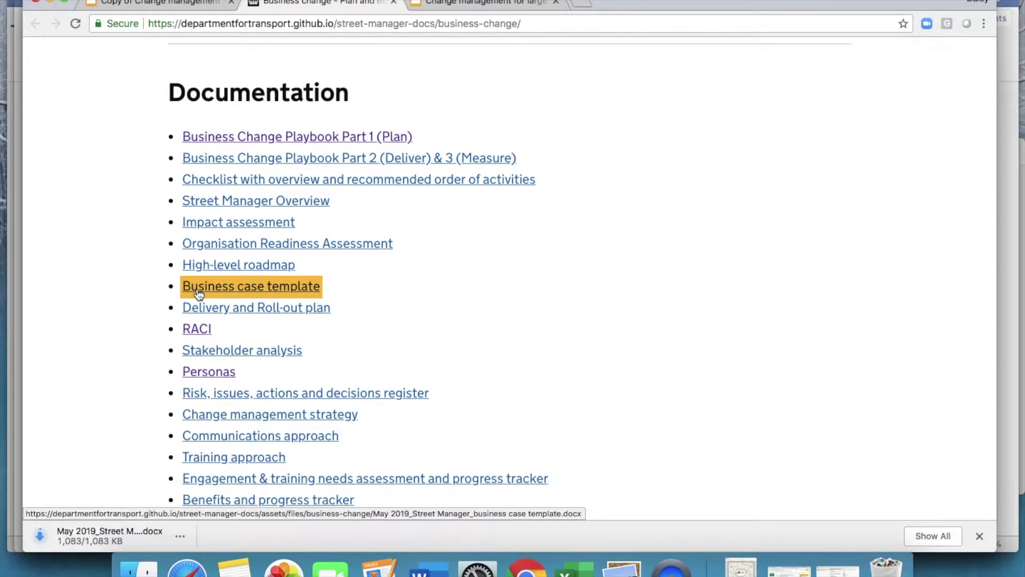
left_click(77, 535)
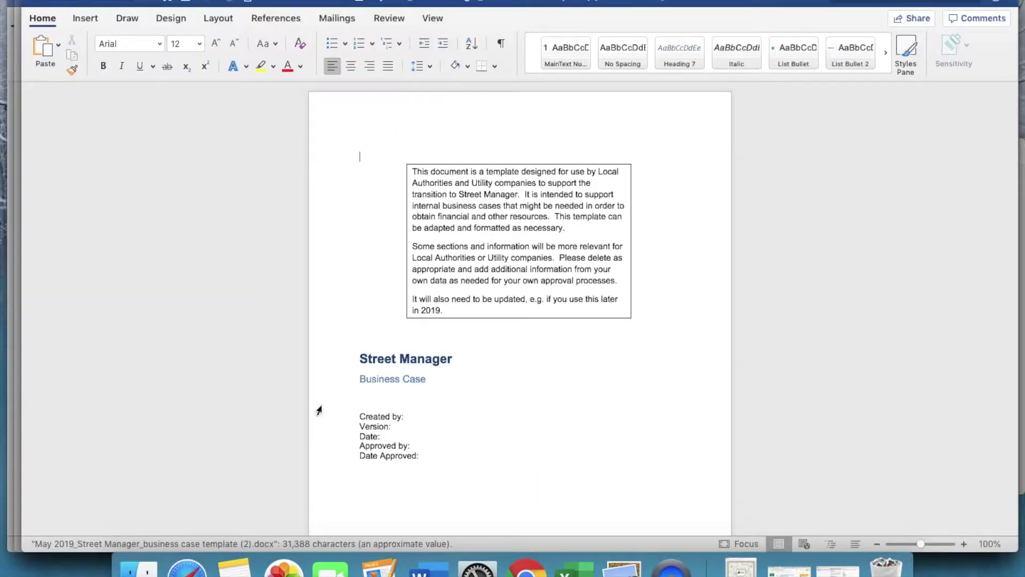
scroll(461, 358, "down", 15)
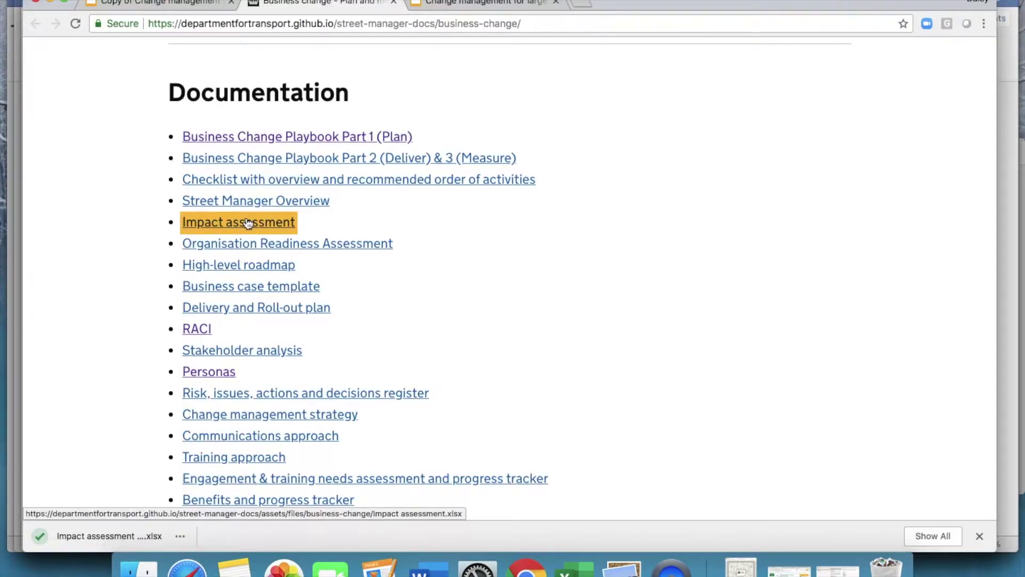
- Open the Impact assessment workbook and scroll its Guidance and best practice sheet up to row 1
left_click(102, 534)
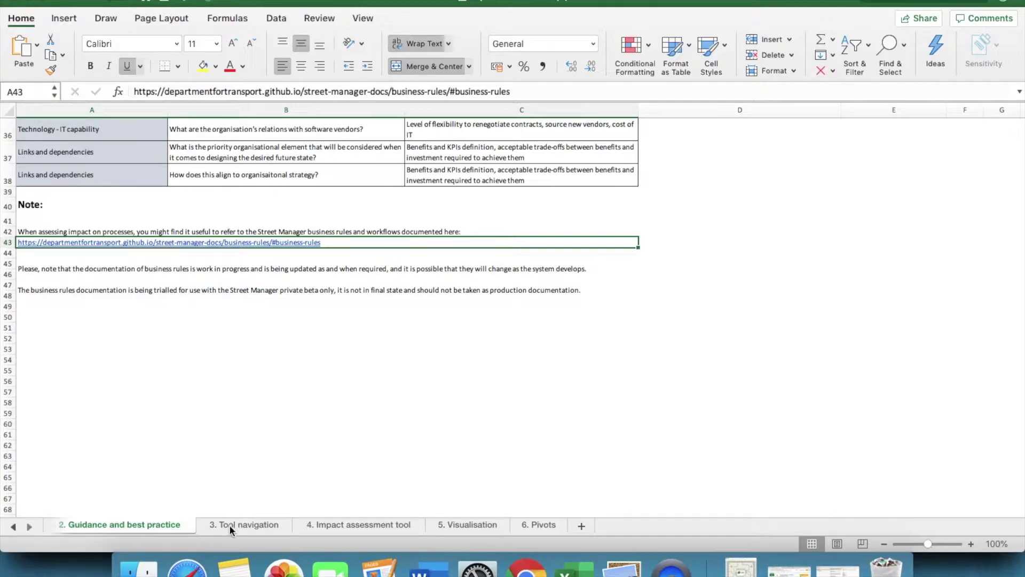
scroll(228, 350, "up", 10)
scroll(228, 350, "up", 6)
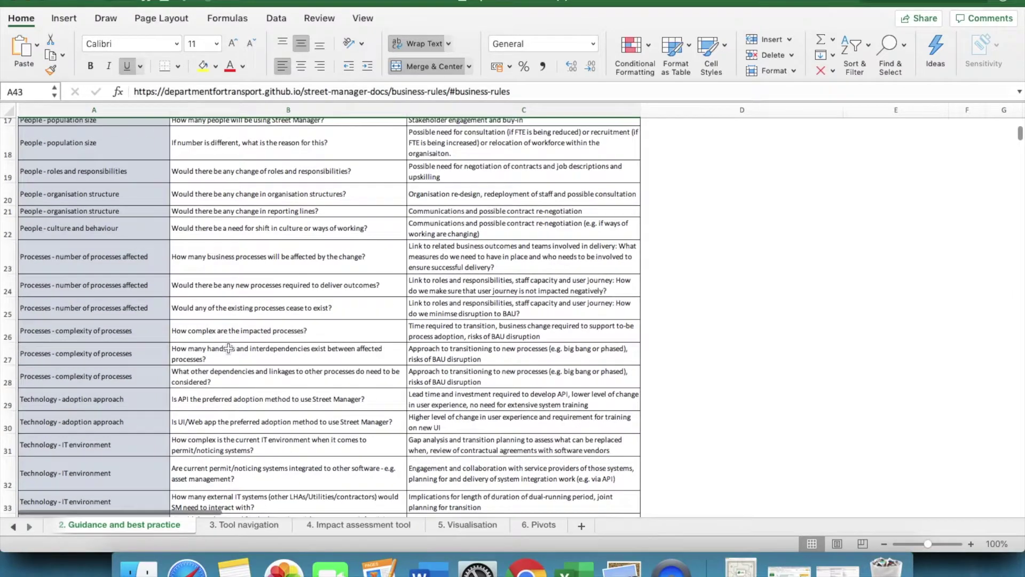
scroll(228, 348, "right", 1)
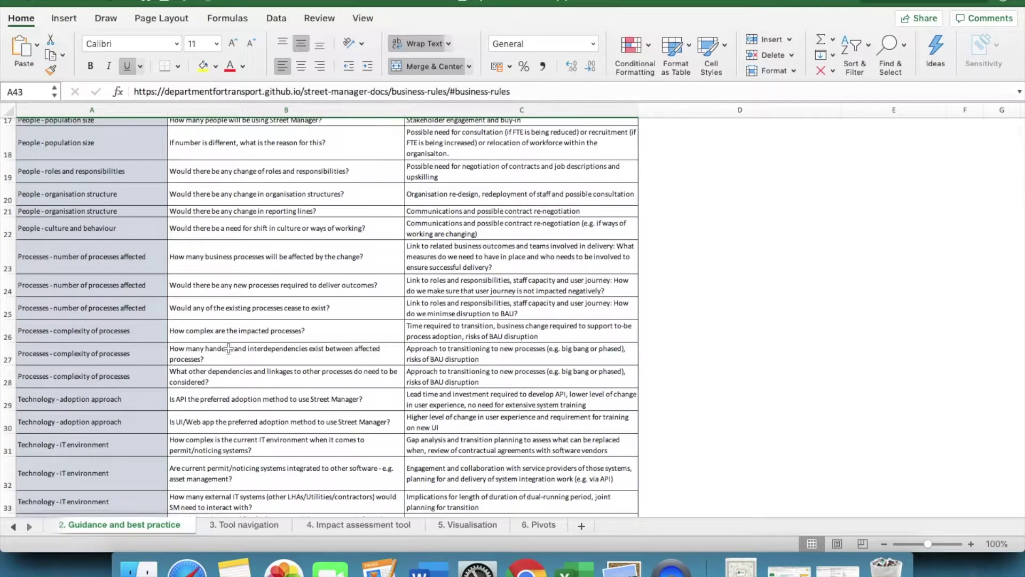
scroll(228, 349, "up", 5)
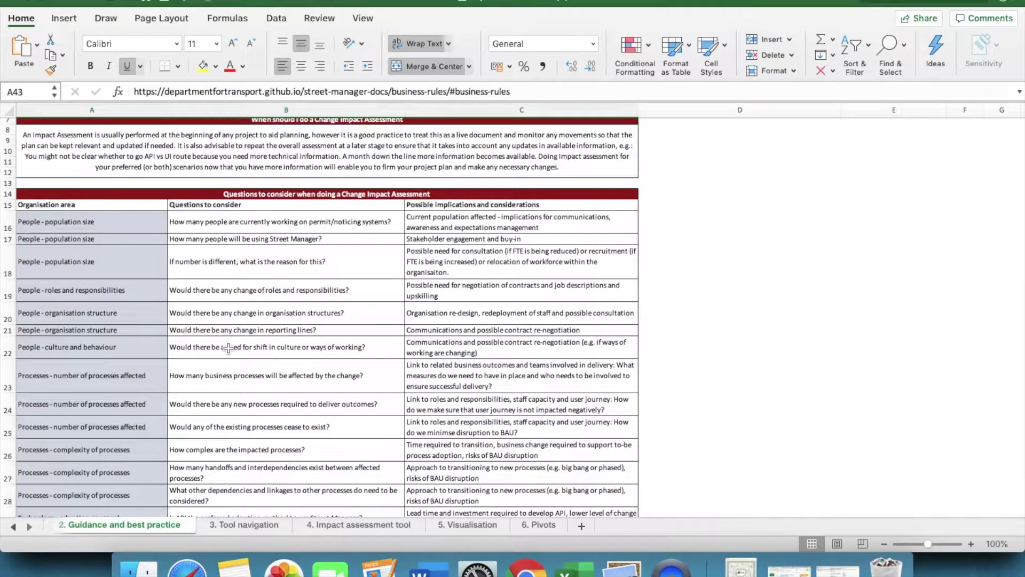
scroll(229, 349, "up", 1)
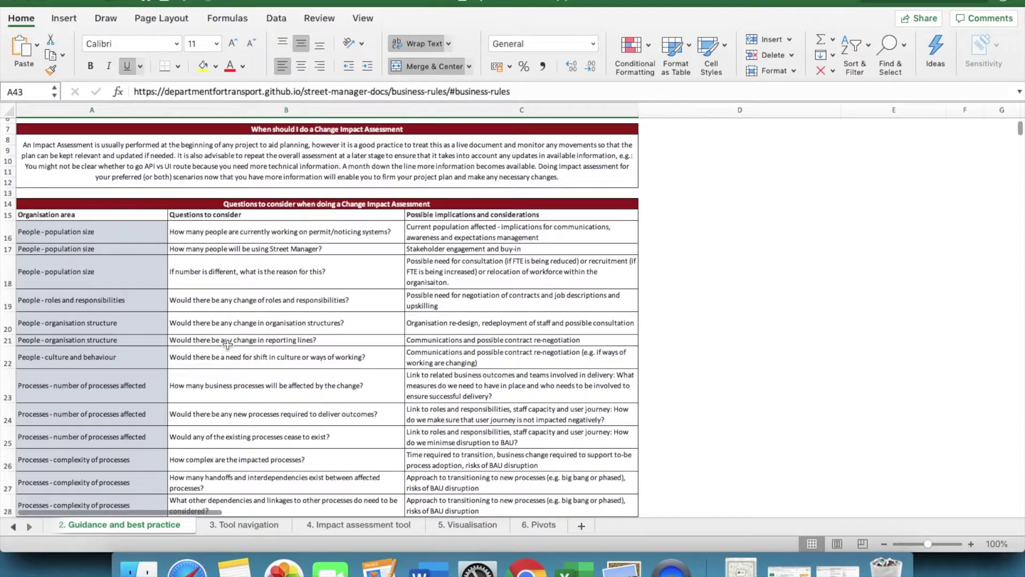
scroll(228, 338, "up", 3)
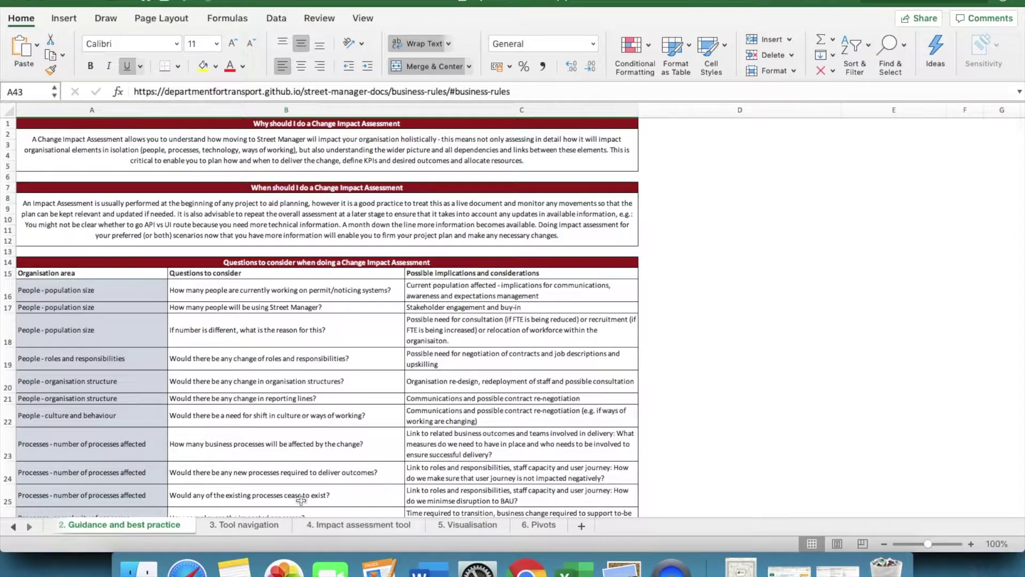
- Browse the Tool navigation, Impact assessment tool, Visualisation and Pivots sheets, ending on Visualisation
left_click(249, 527)
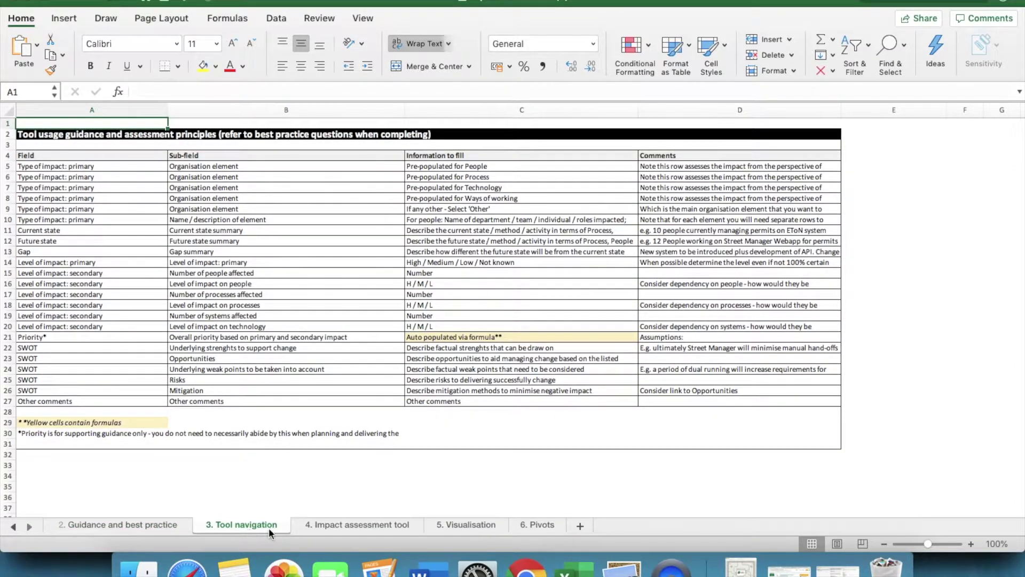
left_click(331, 524)
scroll(295, 330, "down", 3)
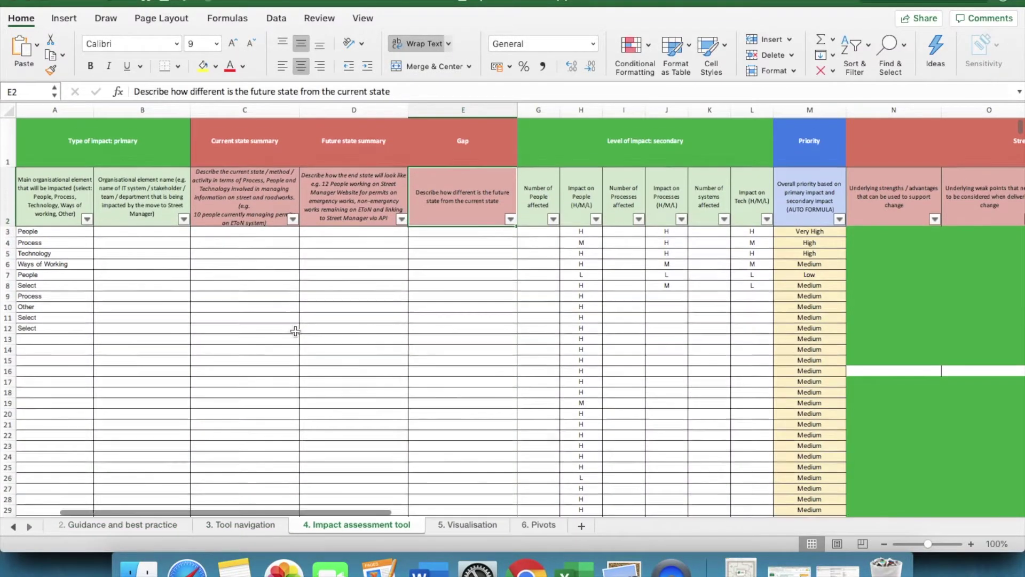
left_click(462, 525)
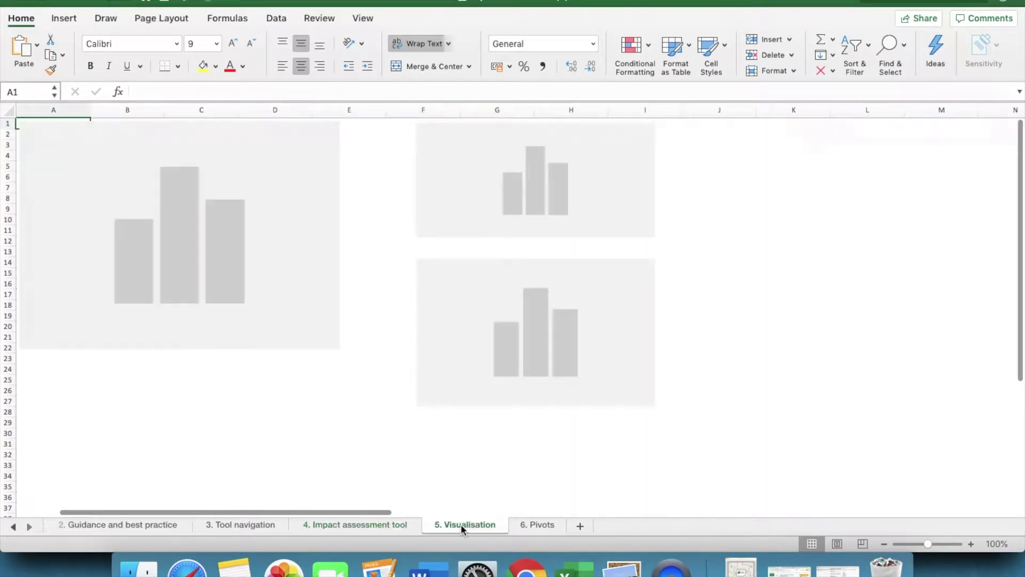
left_click(537, 526)
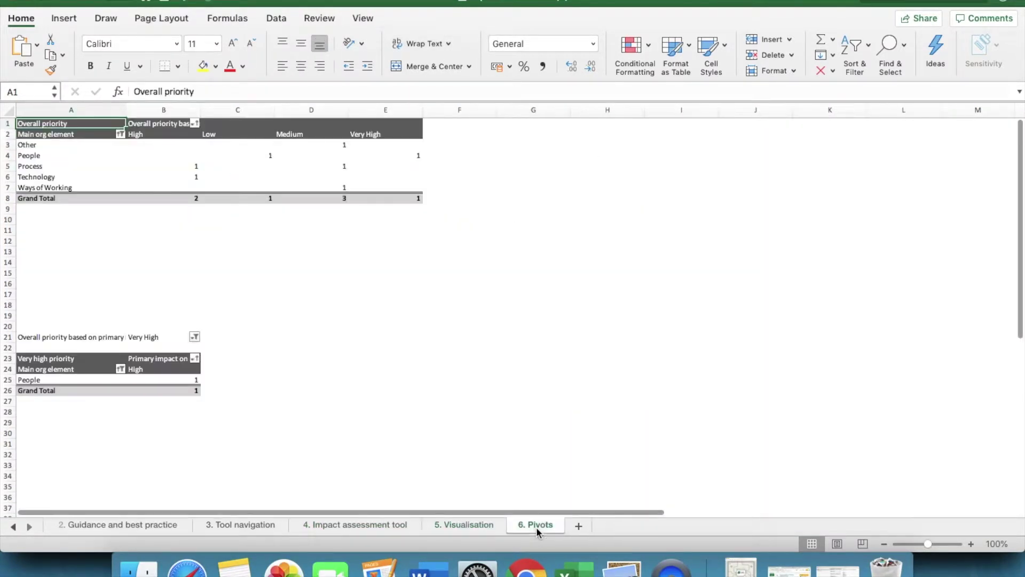
left_click(475, 525)
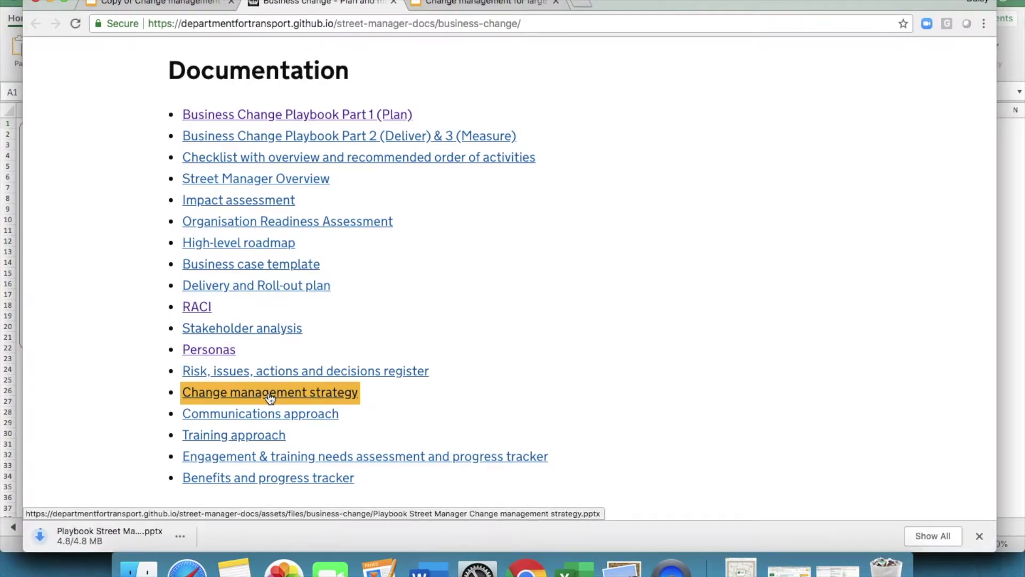
- Open the Change management strategy deck, dismissing the privacy notice, and move to the Contents slide
left_click(125, 534)
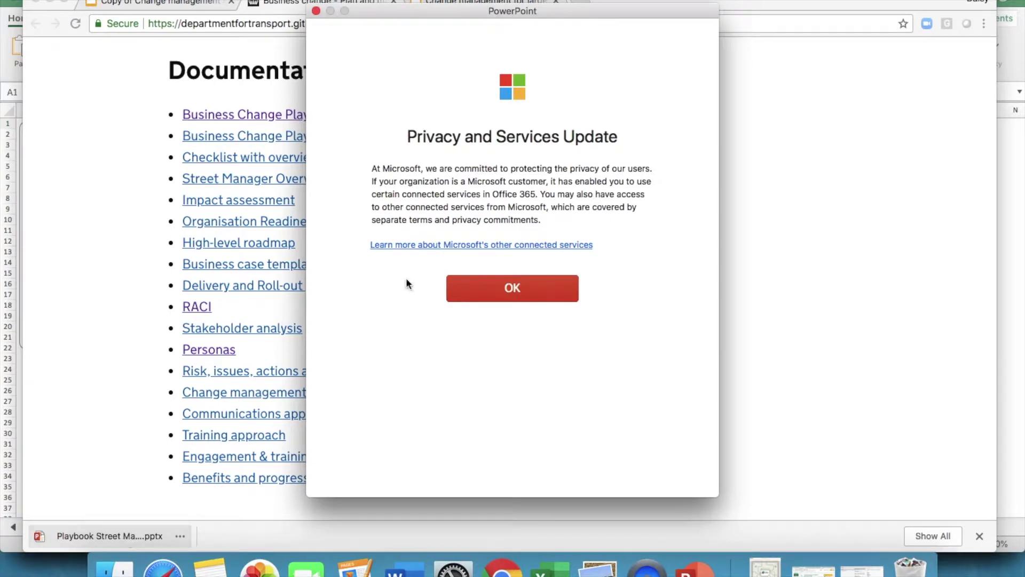
left_click(502, 287)
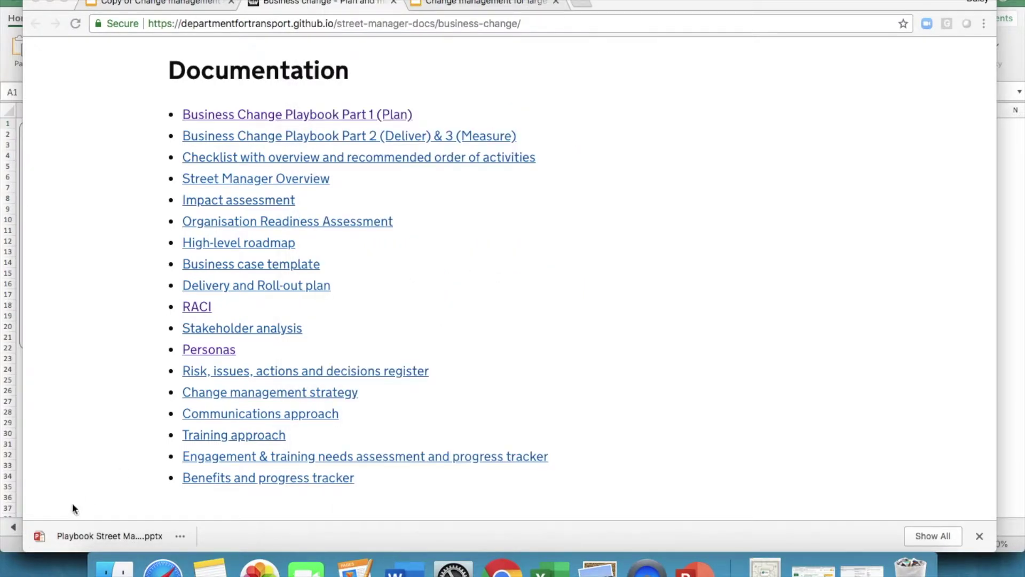
left_click(60, 535)
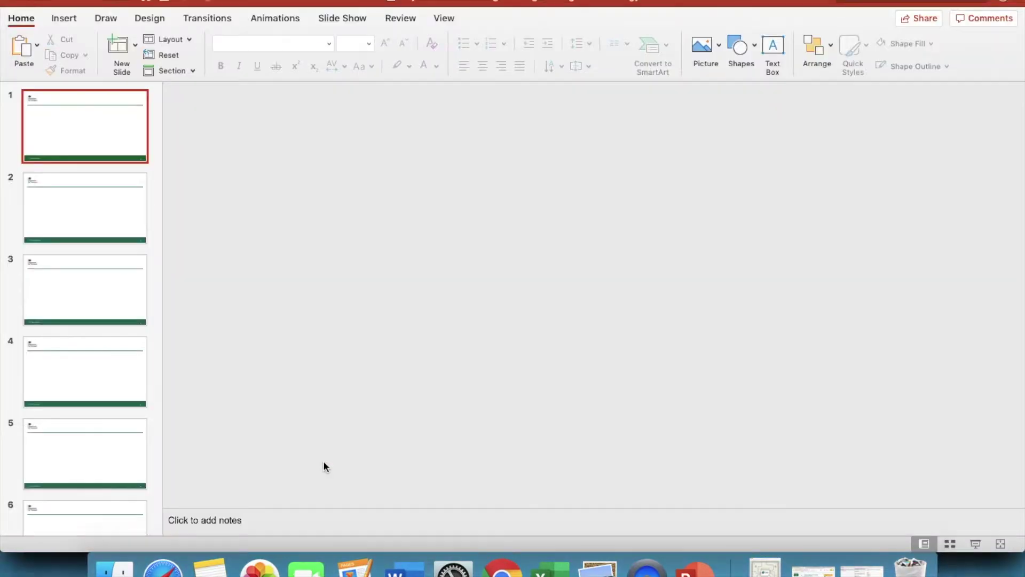
key("Down")
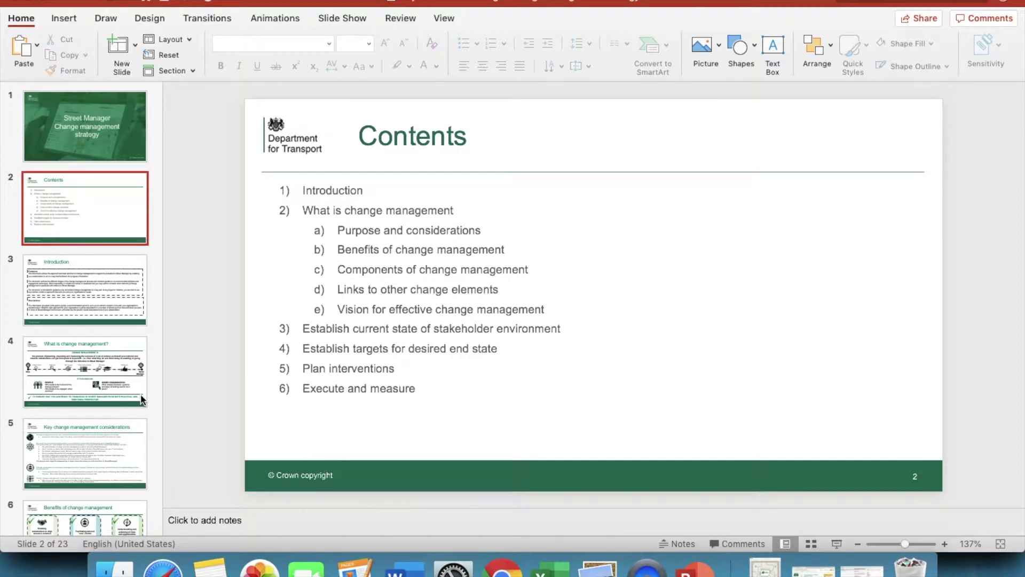
- Go to slide 21, Stakeholder engagement roadmap, then download the High-level roadmap .pptx
scroll(87, 341, "down", 2)
scroll(89, 345, "down", 15)
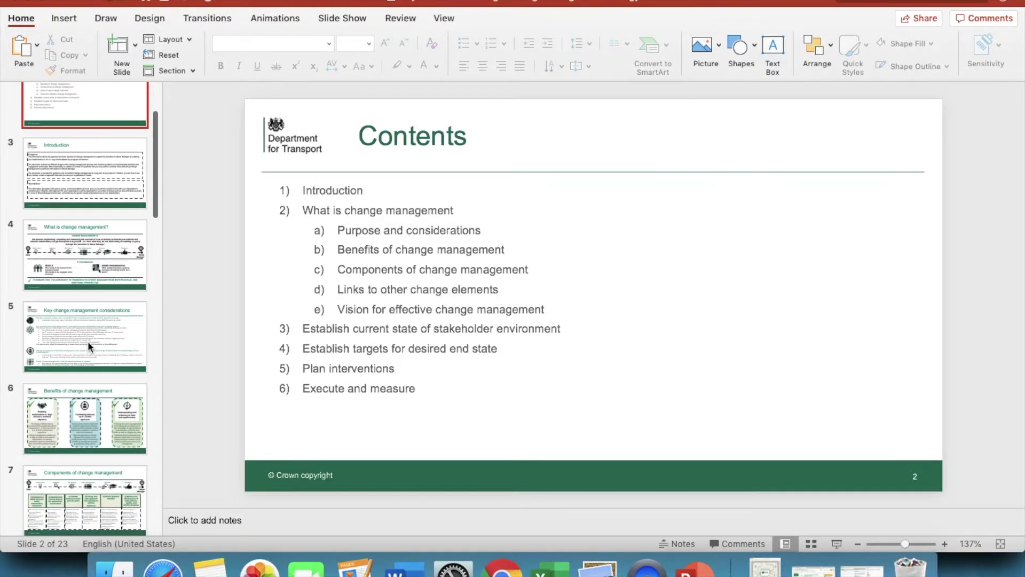
scroll(89, 346, "down", 10)
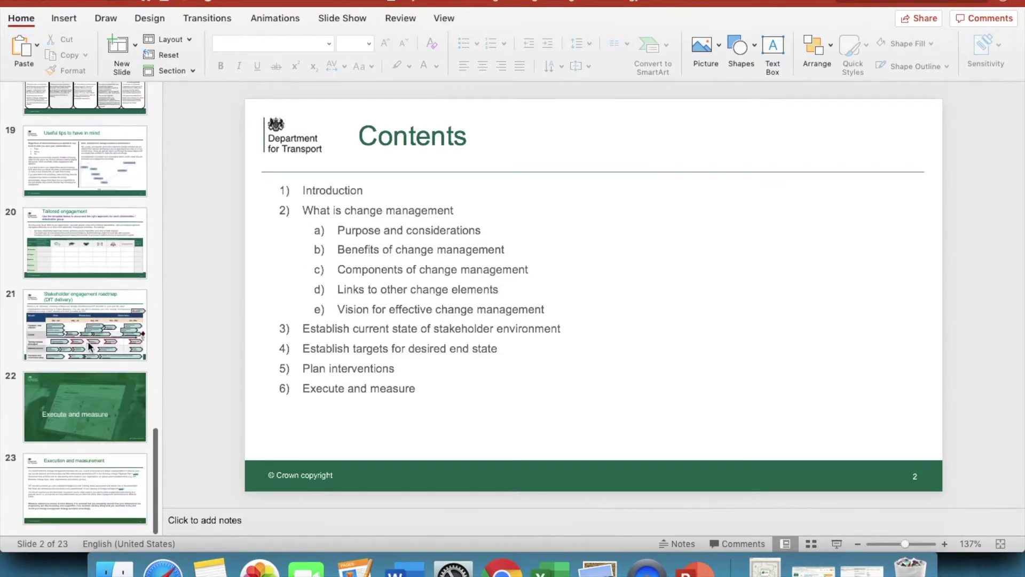
left_click(89, 346)
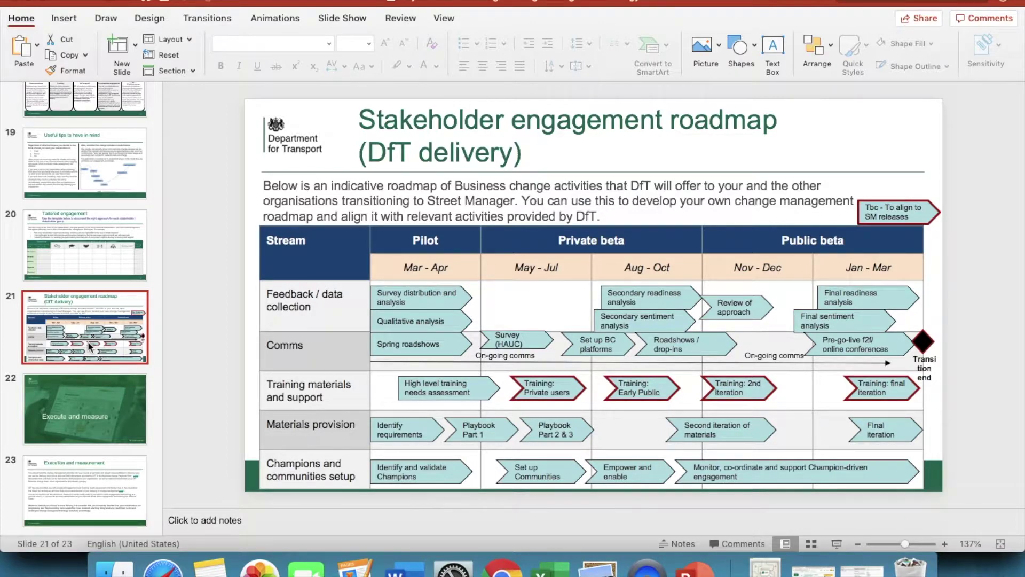
left_click(227, 207)
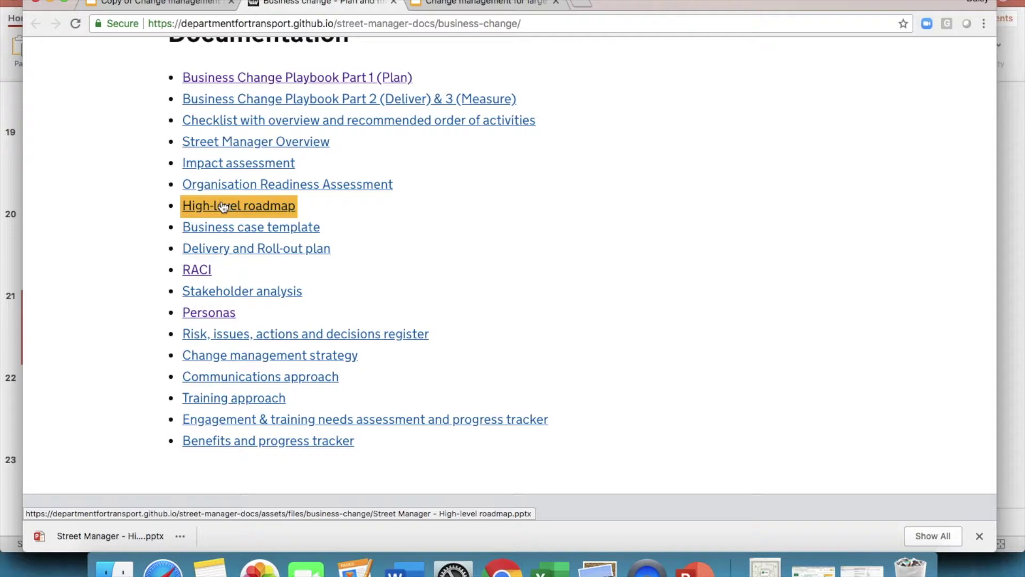
- Open the High-level roadmap deck, view slides 4 and 5, then download the Engagement and training tracker
left_click(224, 208)
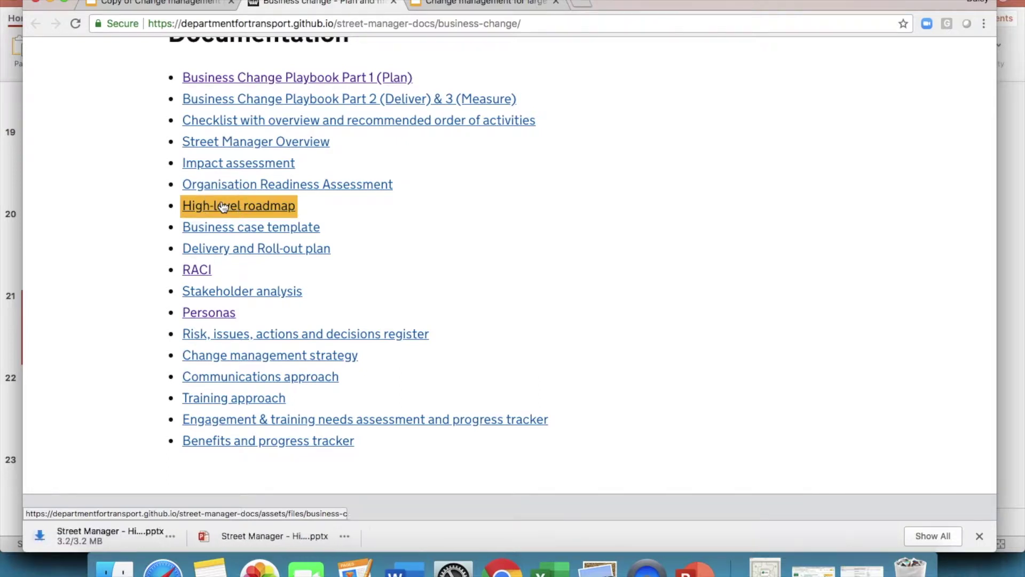
left_click(95, 536)
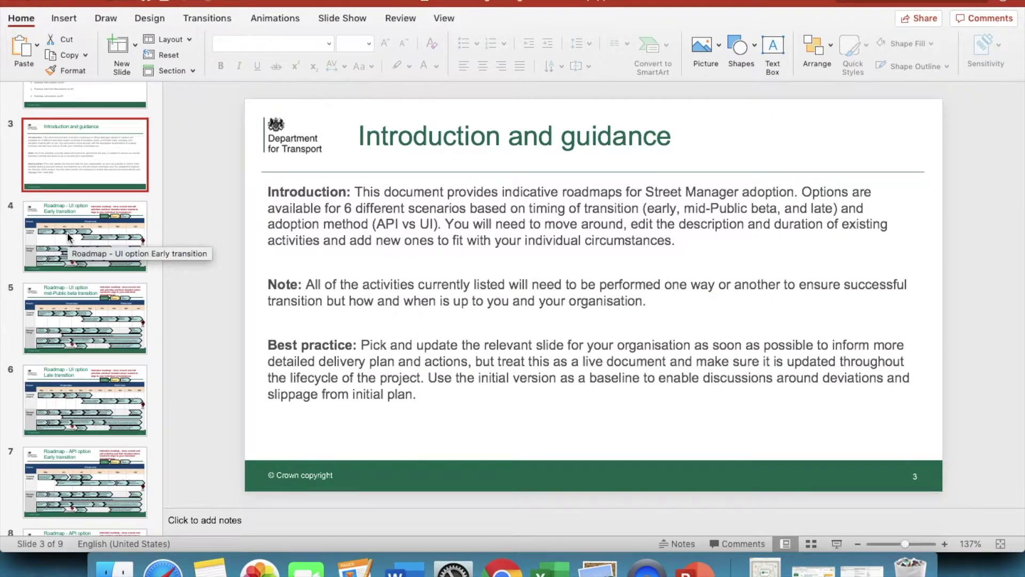
left_click(68, 239)
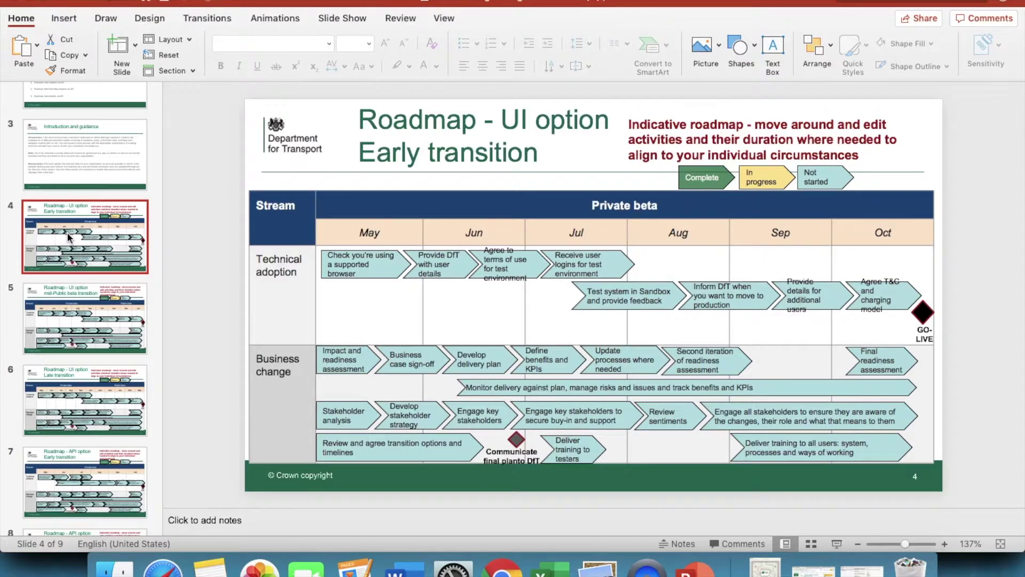
key("Down")
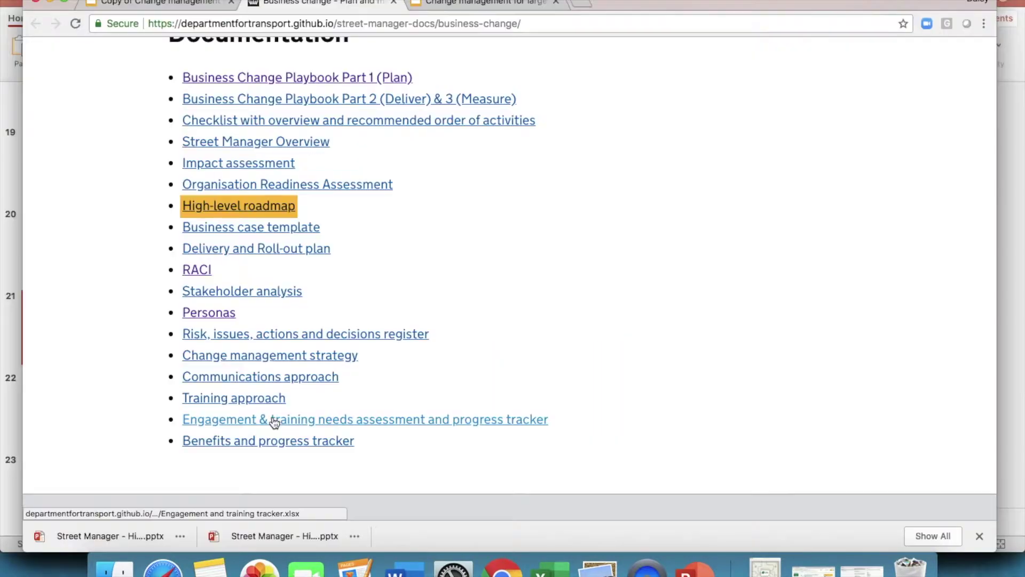
left_click(275, 421)
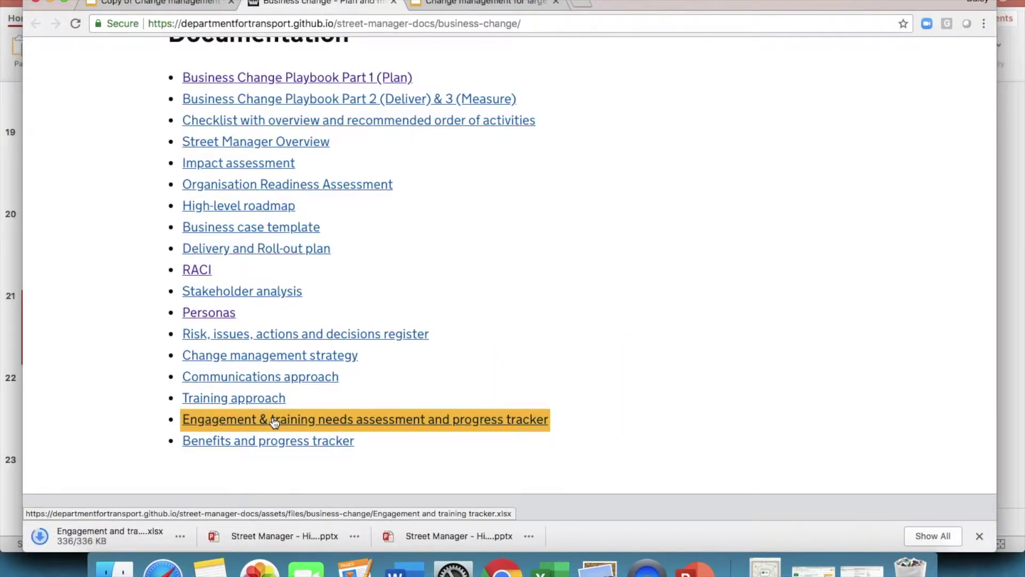
- Open the Engagement and training tracker workbook on its 3. Dashboard sheet
left_click(113, 538)
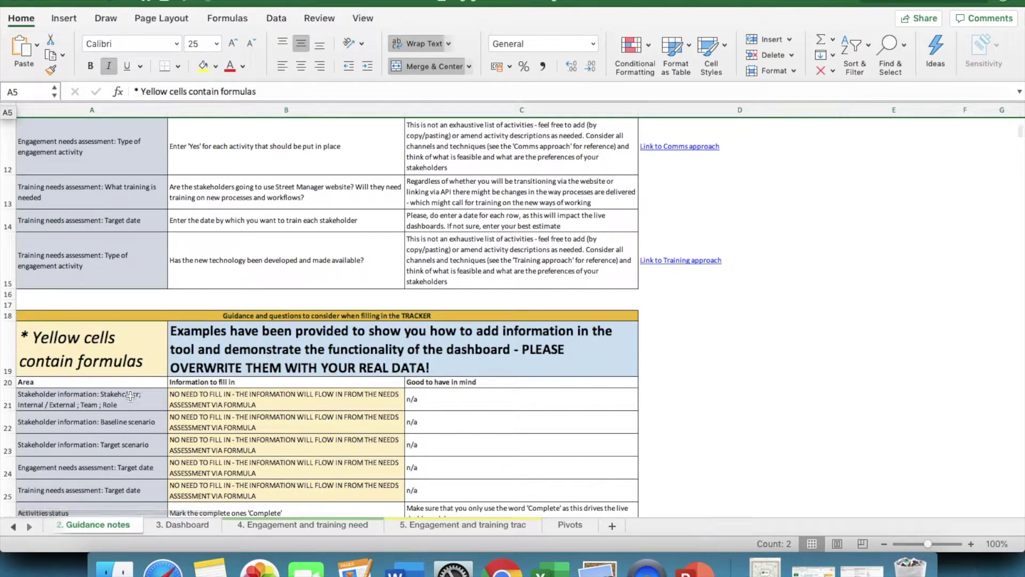
left_click(162, 524)
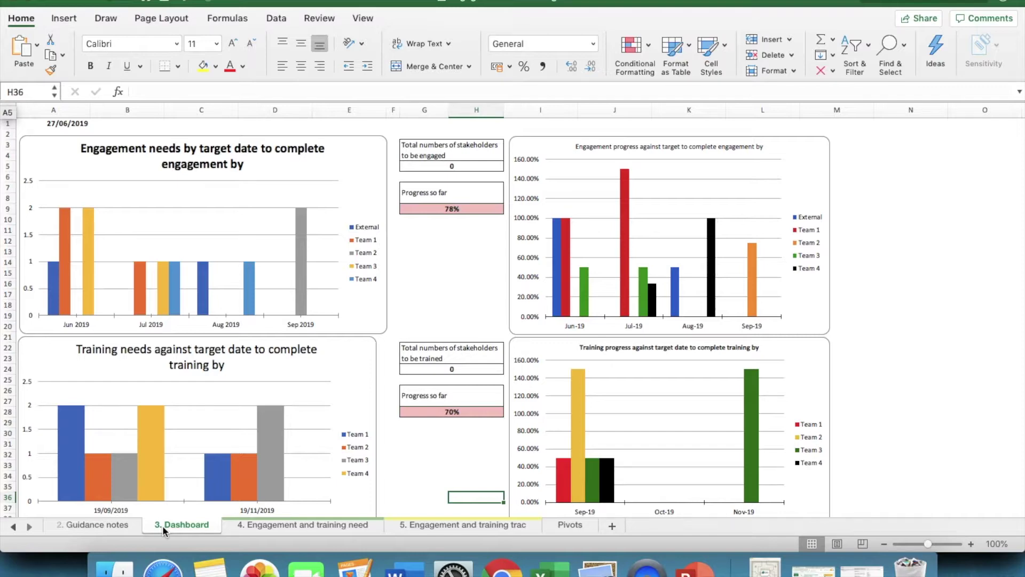
- View the 4. Engagement and training need sheet, then download the Risks, issues, actions and decisions register
left_click(309, 524)
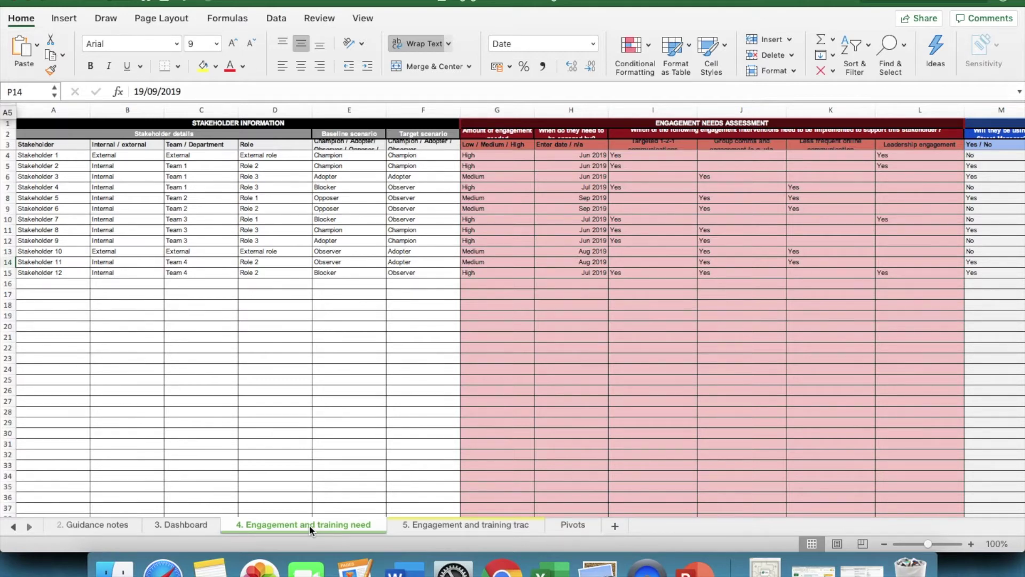
key("super+Tab")
left_click(214, 334)
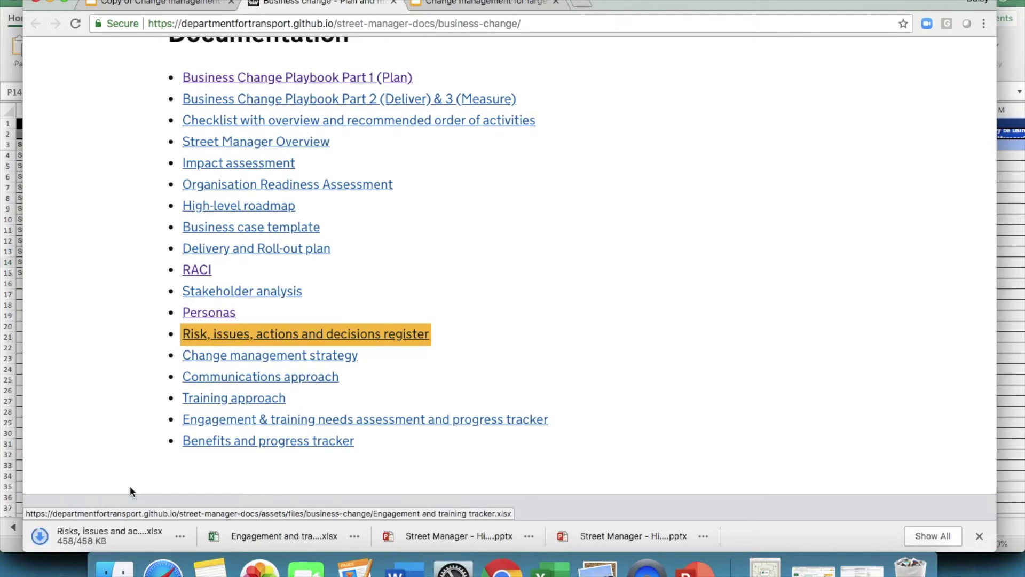
- Open the risks register on its Dashboard sheet and show all open windows in Mission Control
left_click(77, 532)
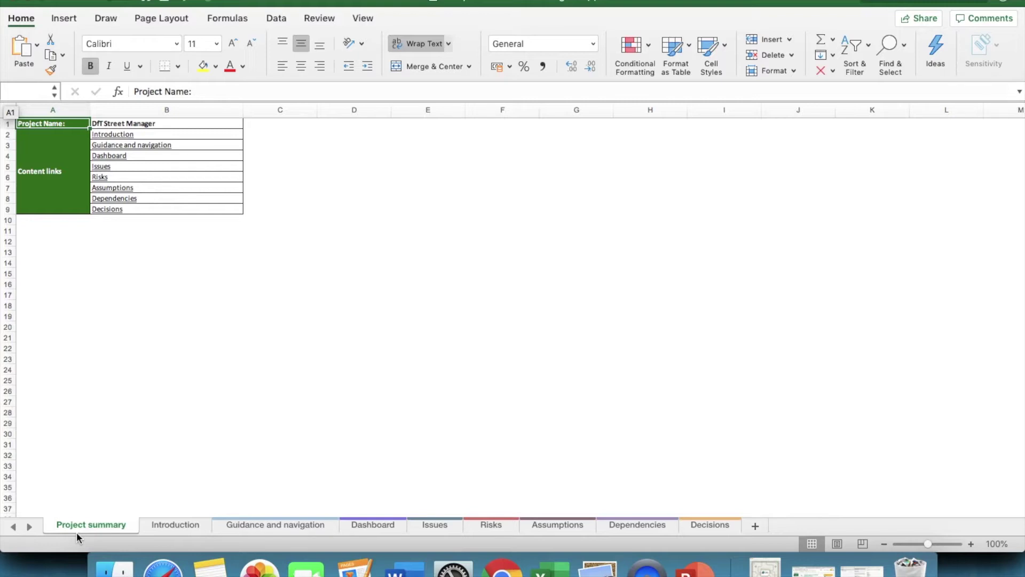
left_click(373, 526)
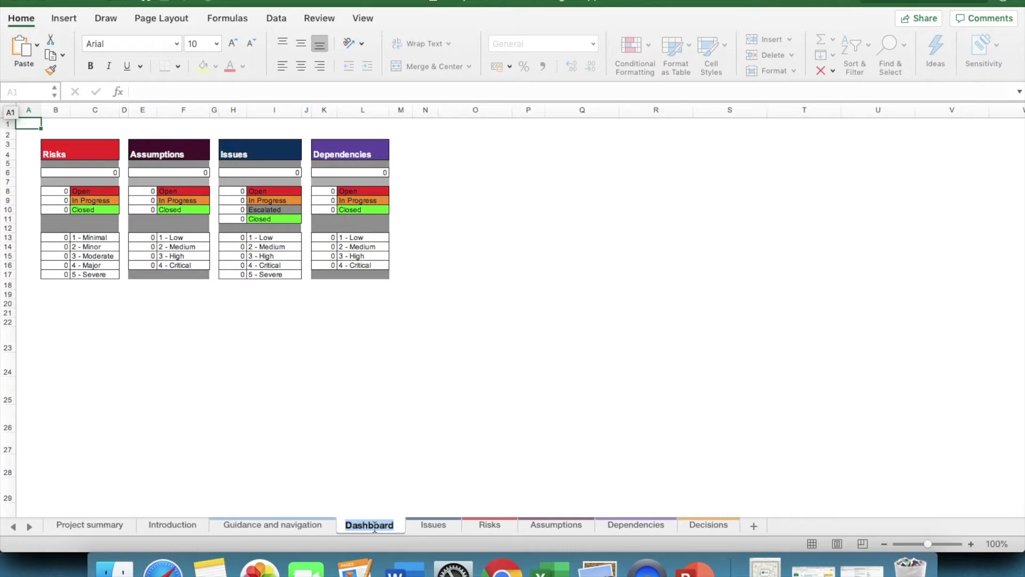
key("ctrl+Up")
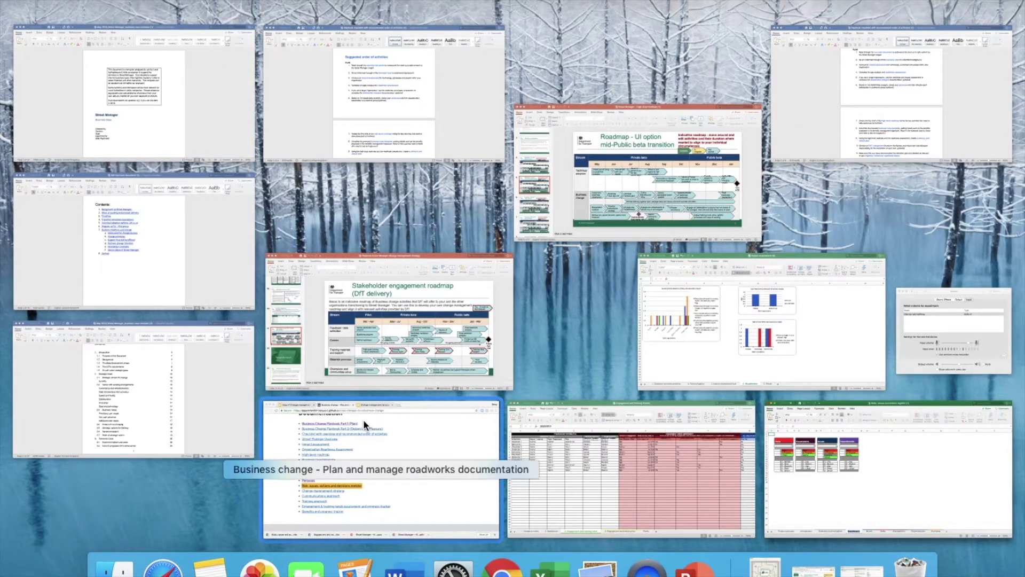
- Download the Playbook checklist from the documentation page and scroll to its Suggested order of activities in Word
left_click(364, 421)
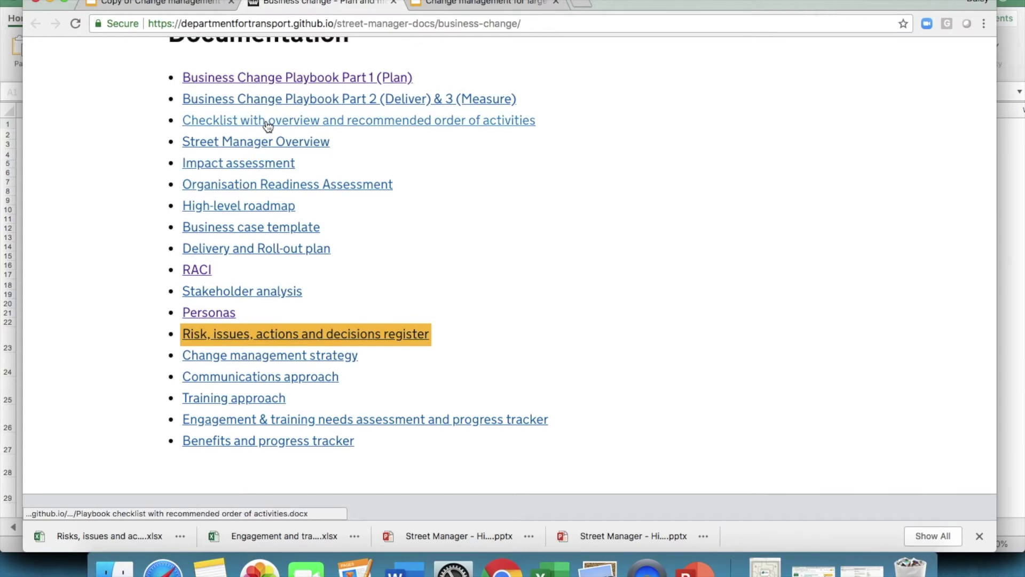
left_click(269, 126)
left_click(94, 535)
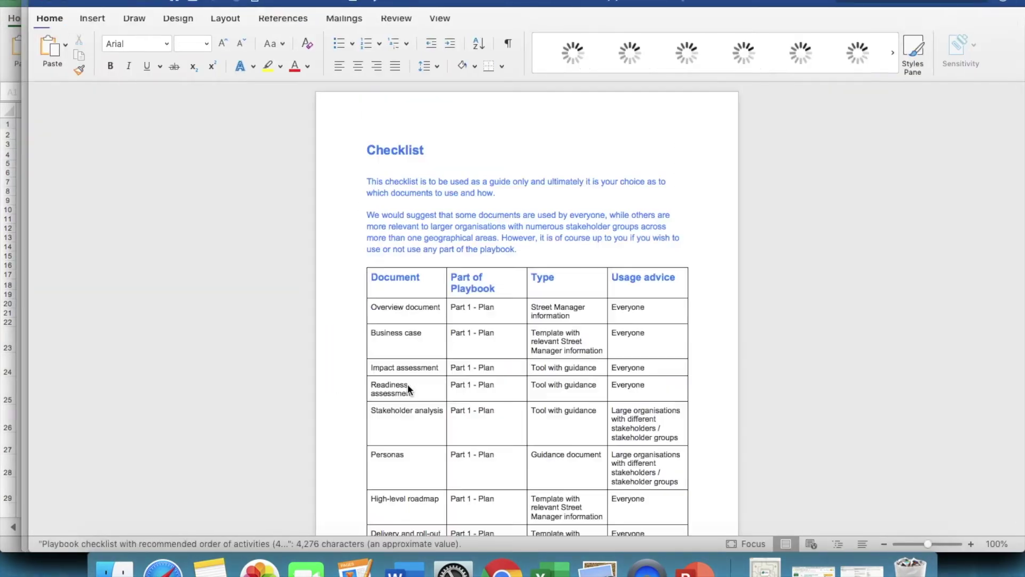
scroll(407, 383, "down", 10)
scroll(408, 384, "down", 5)
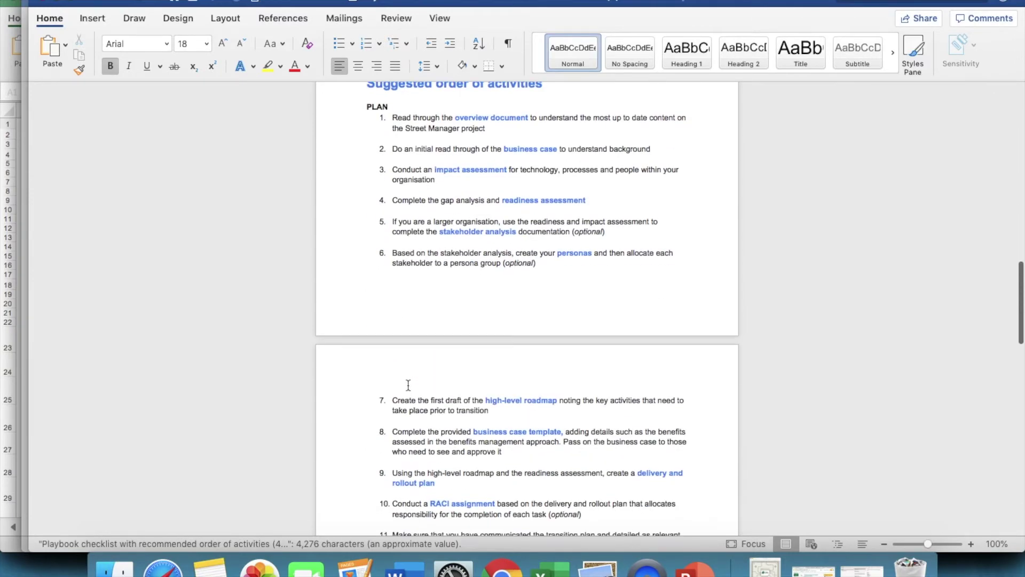